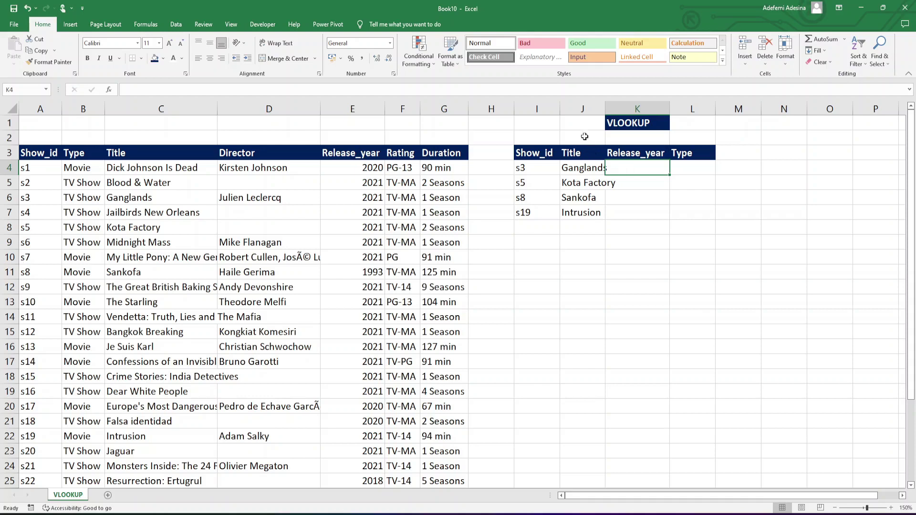
Step: Auto-fit the width of column J so the Title entries of the lookup table fit
left_click(539, 168)
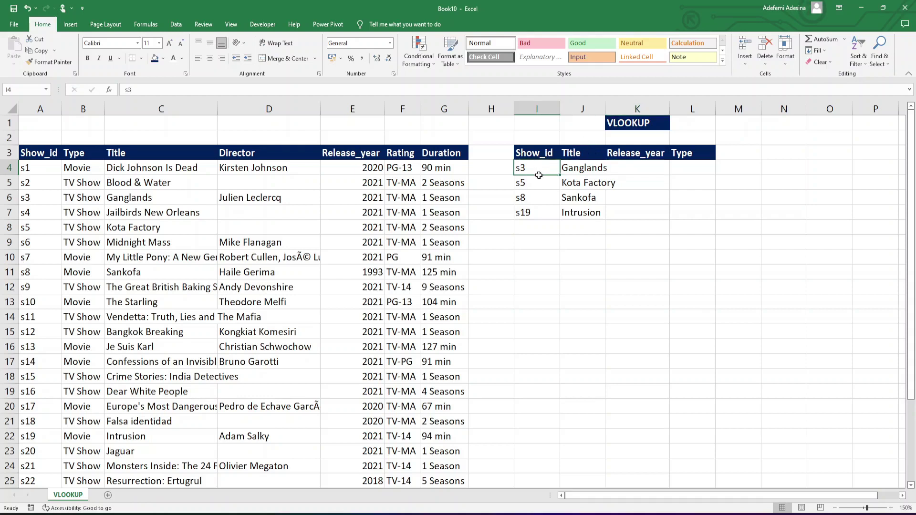
left_click_drag(539, 168, 539, 212)
left_click(535, 167)
left_click(580, 169)
double_click(605, 109)
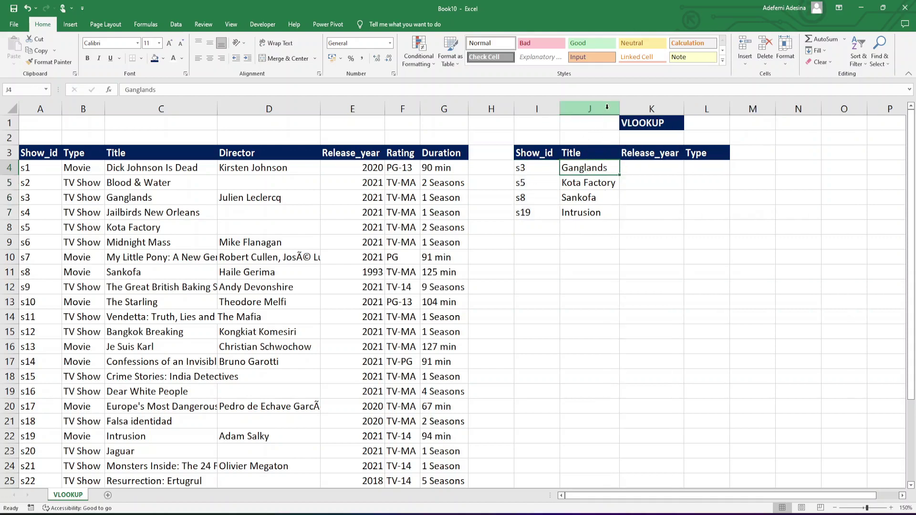
Step: Examine the lookup table's Show_id, Title, Release_year and Type columns alongside the source show table
left_click(545, 166)
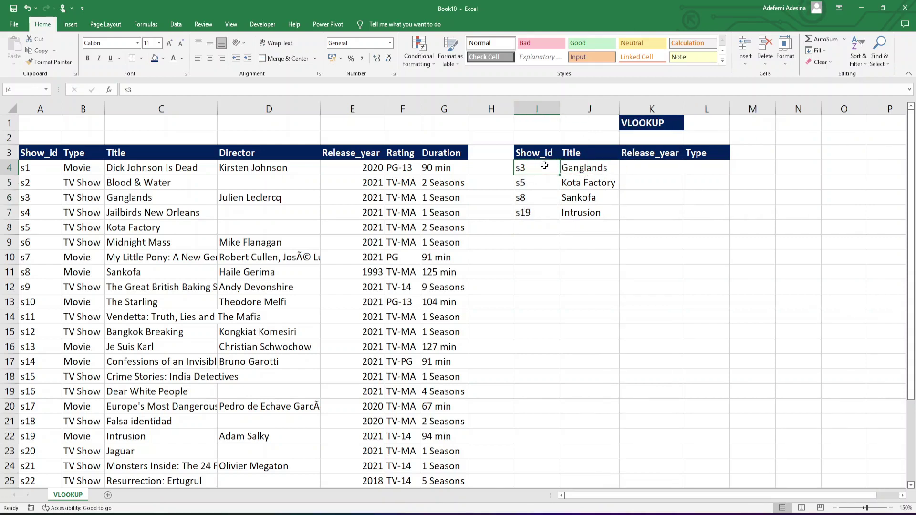
left_click_drag(545, 166, 547, 217)
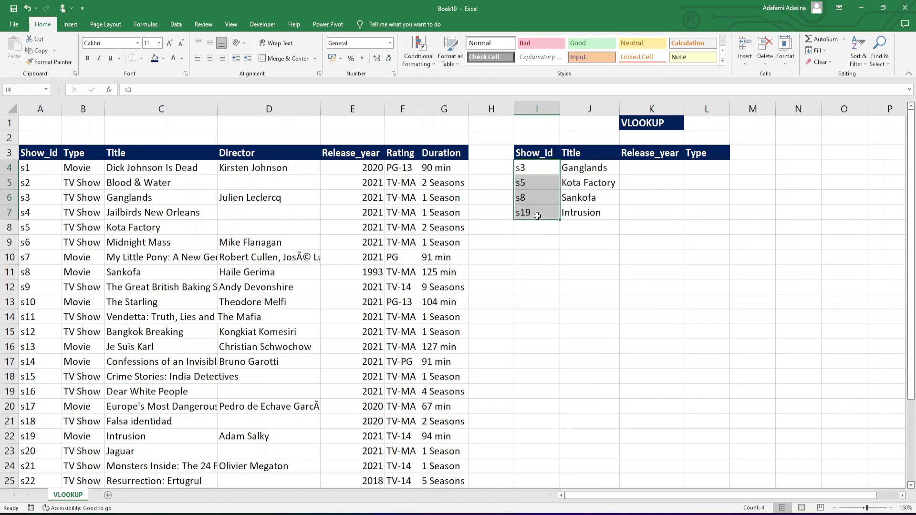
left_click(637, 170)
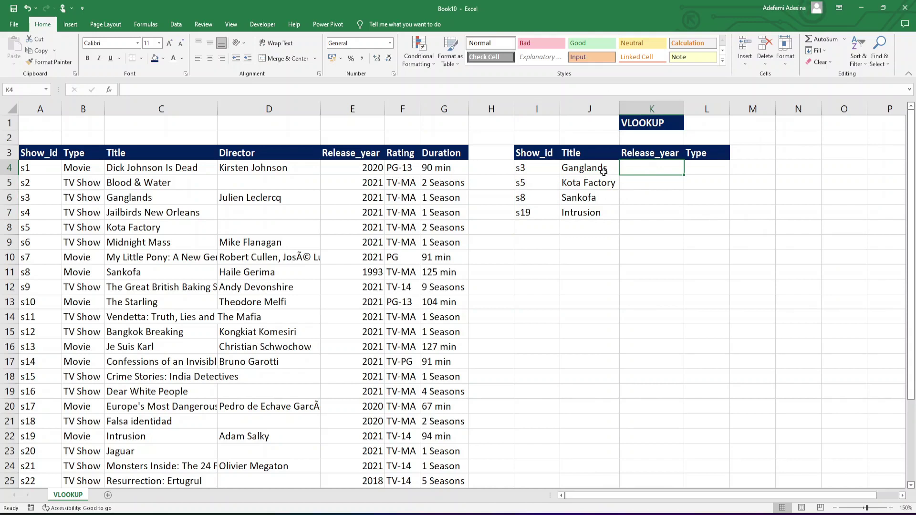
left_click(533, 169)
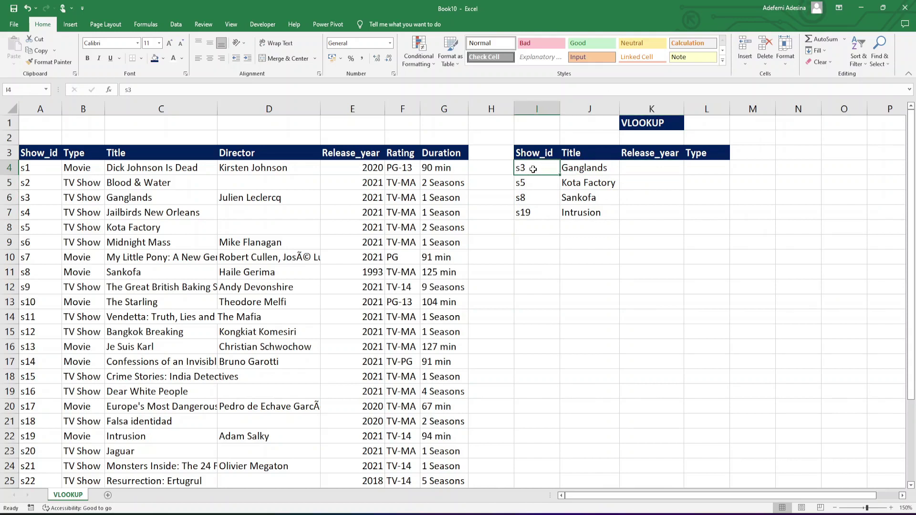
left_click(590, 169)
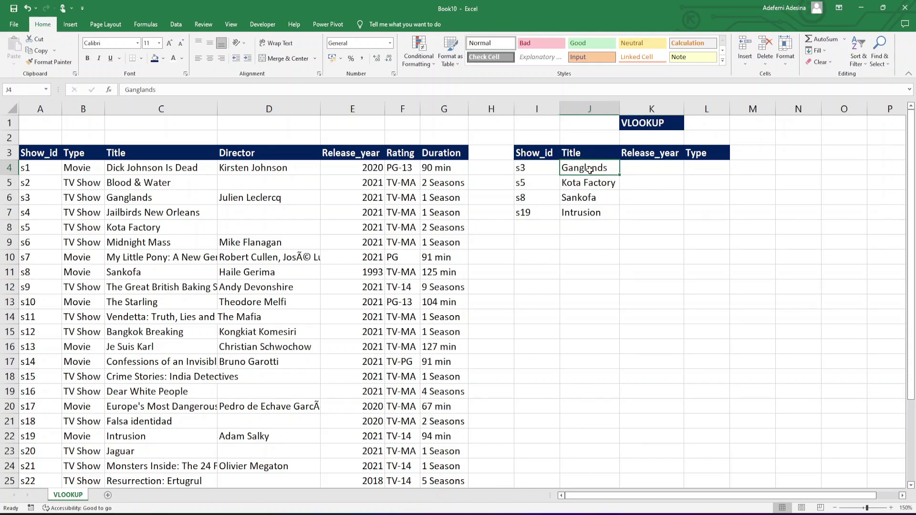
left_click(543, 166)
left_click(705, 168)
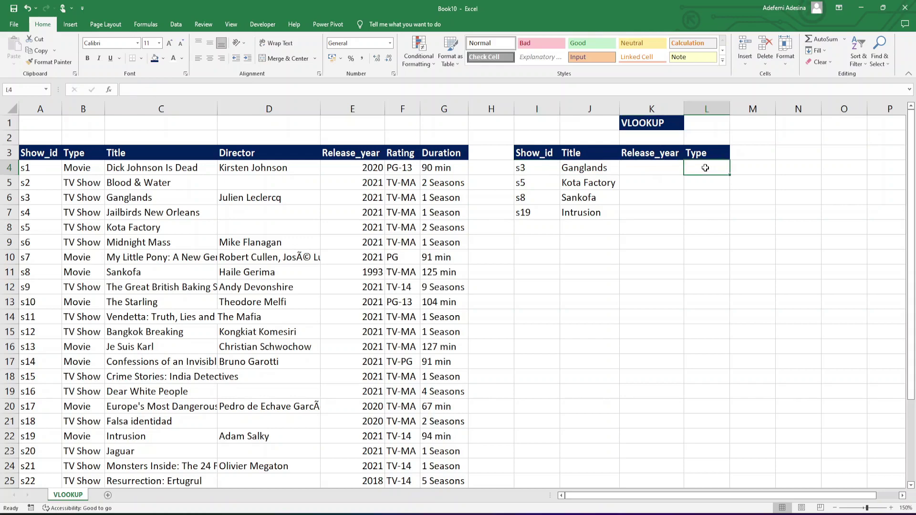
left_click(579, 167)
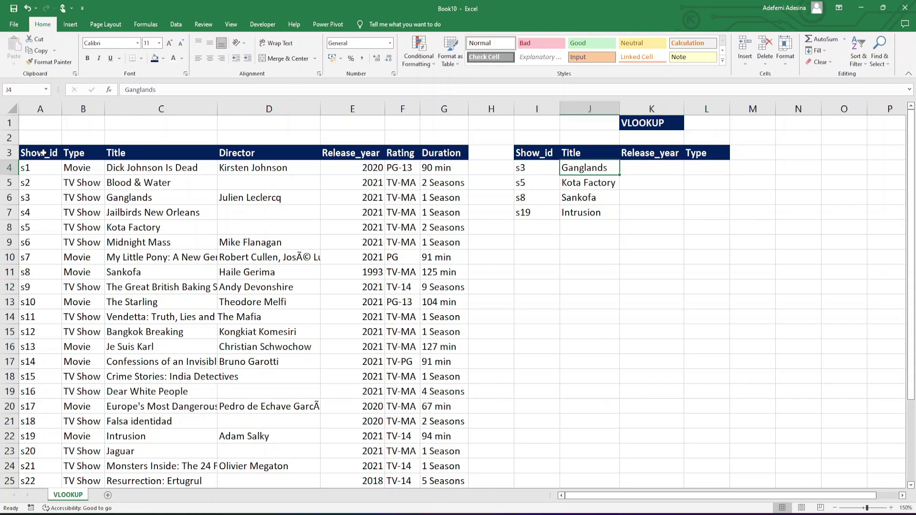
left_click_drag(46, 145, 393, 400)
left_click(448, 317)
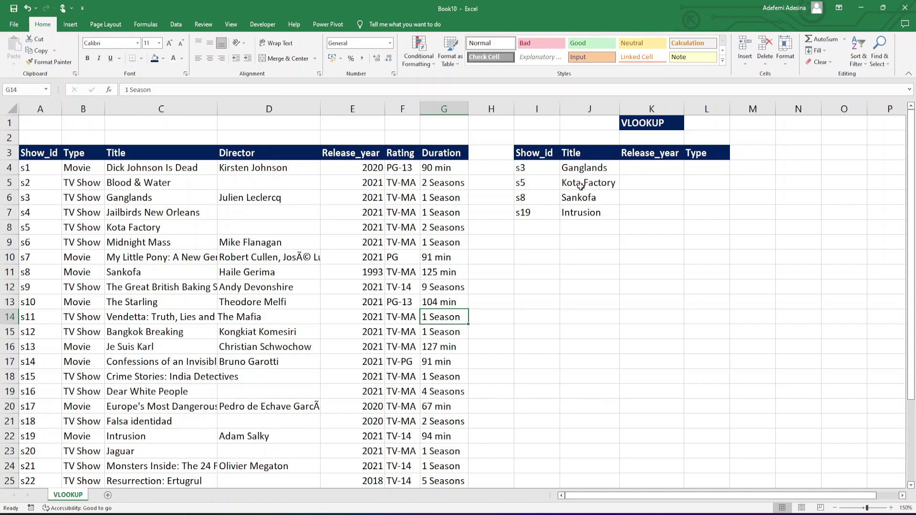
left_click(520, 168)
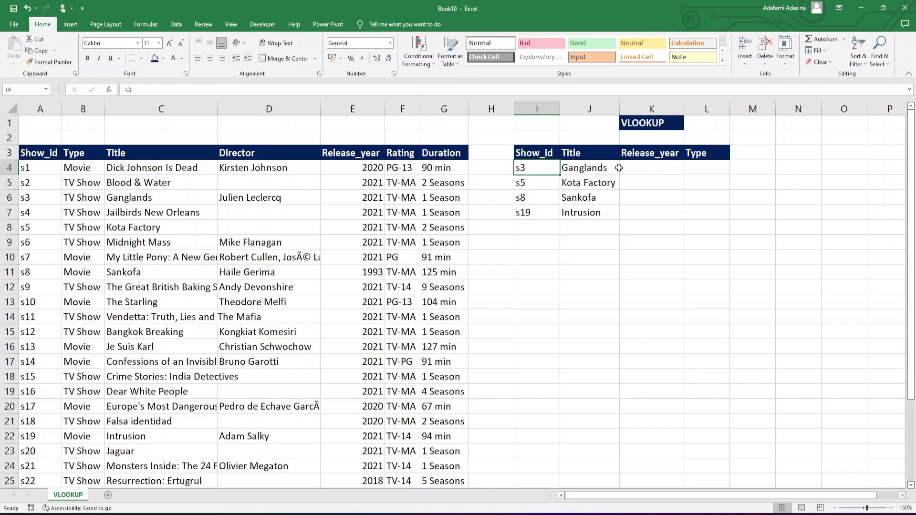
Step: Begin a VLOOKUP formula in K4 using the Show_id in I4 as the lookup value
left_click(641, 170)
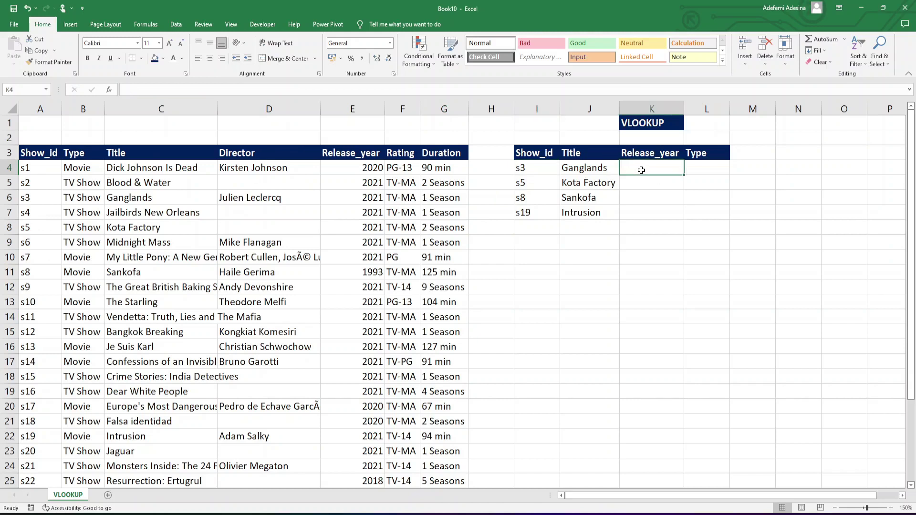
type("=VLO")
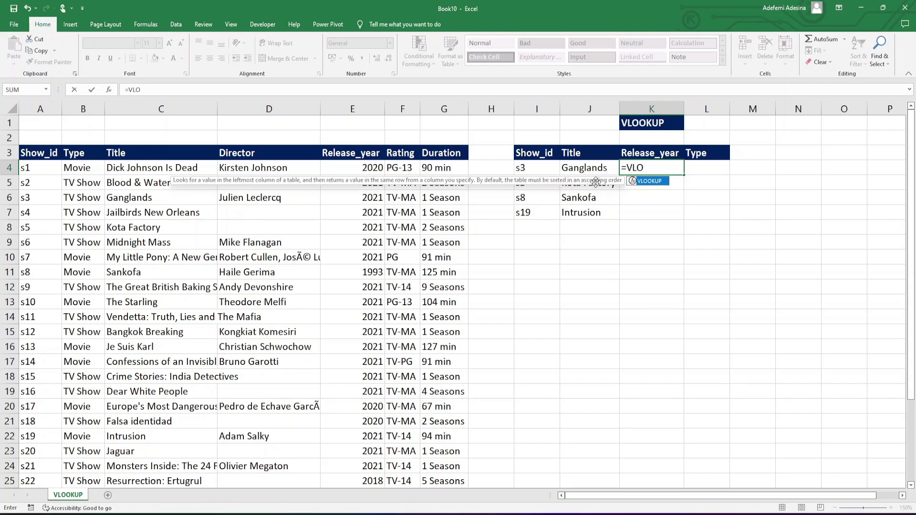
type("OKUP(")
left_click(531, 169)
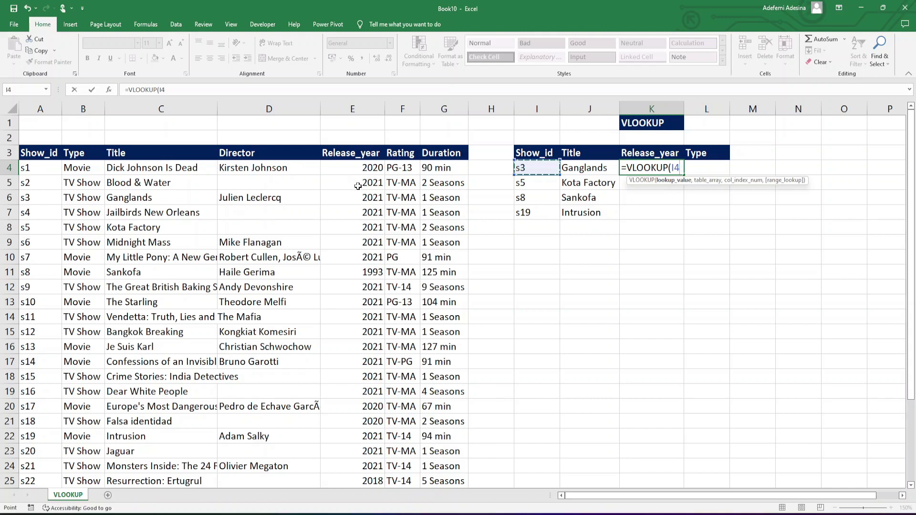
Step: Set the VLOOKUP's table array to the full source data range A4:G32
type(",")
left_click(29, 166)
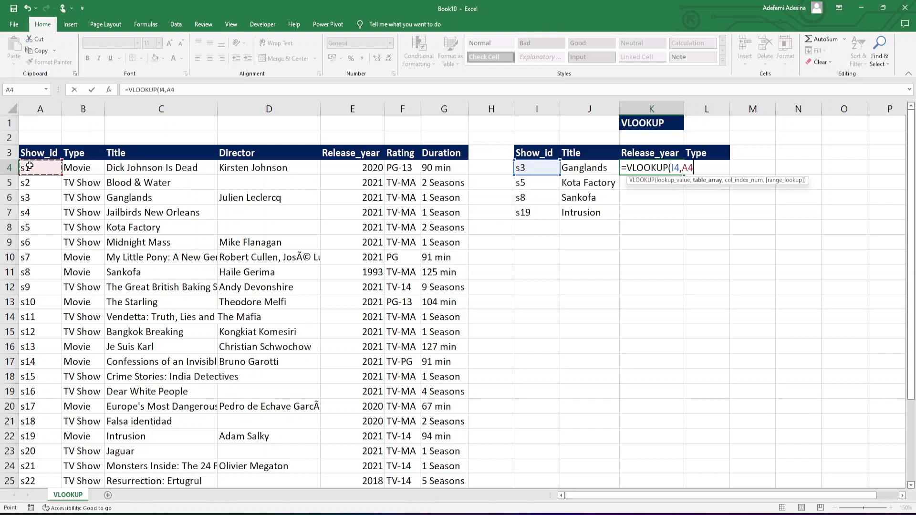
left_click_drag(29, 166, 450, 462)
scroll(450, 462, "up", 1)
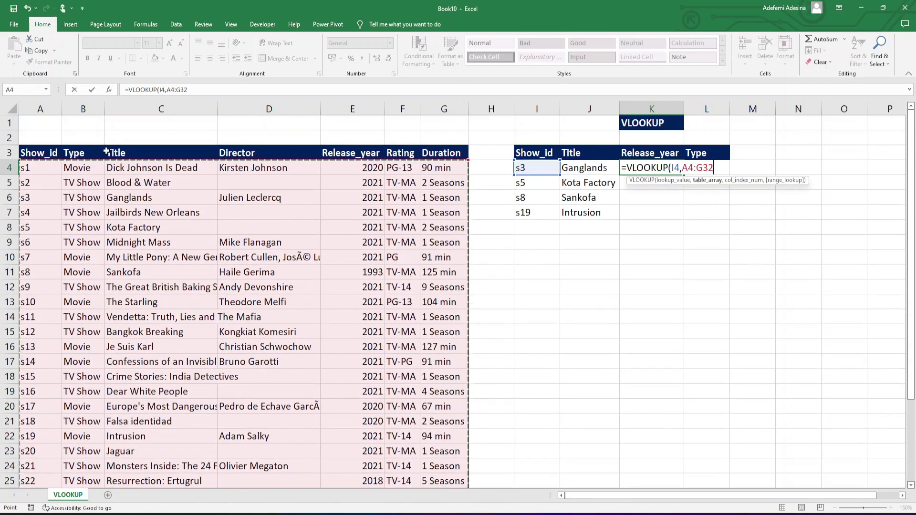
left_click(34, 169)
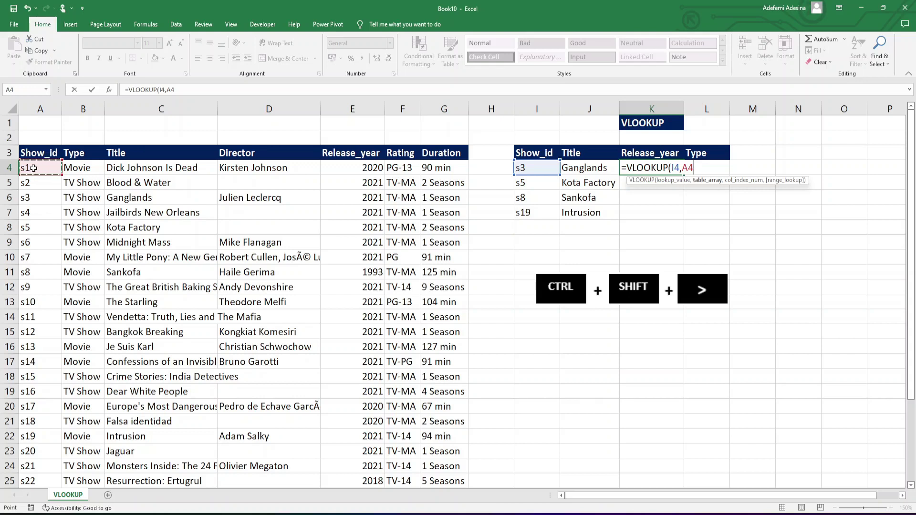
key("ctrl+shift+Right")
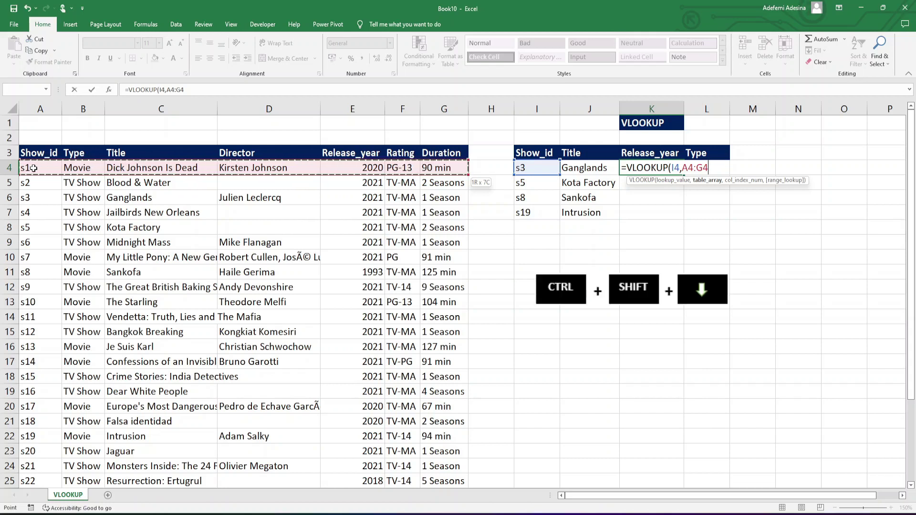
key("ctrl+shift+Down")
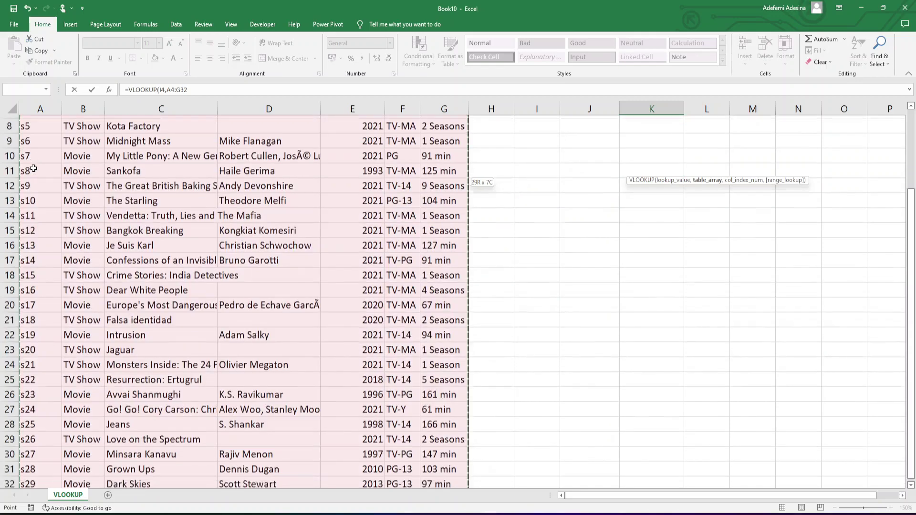
Step: Finish the K4 VLOOKUP with column index 5 and range lookup 0, and fill it down through K7
type(",5")
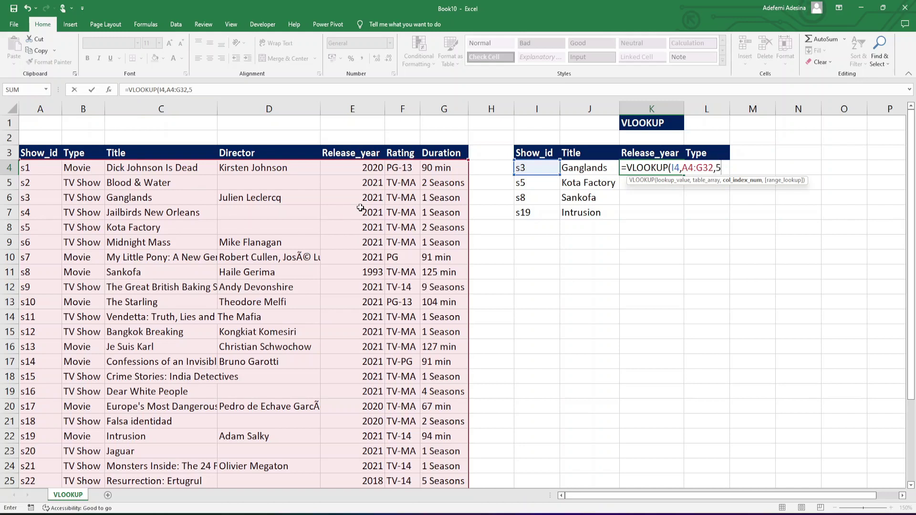
type(",")
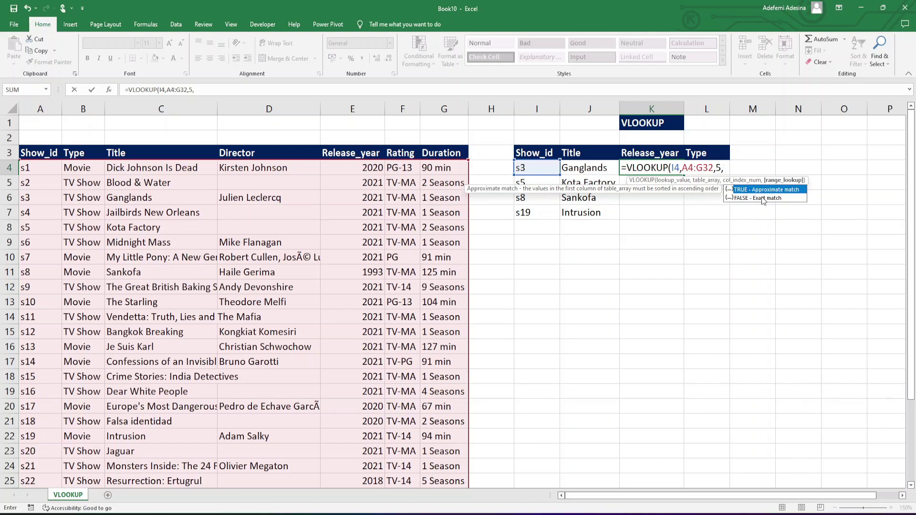
type("0)")
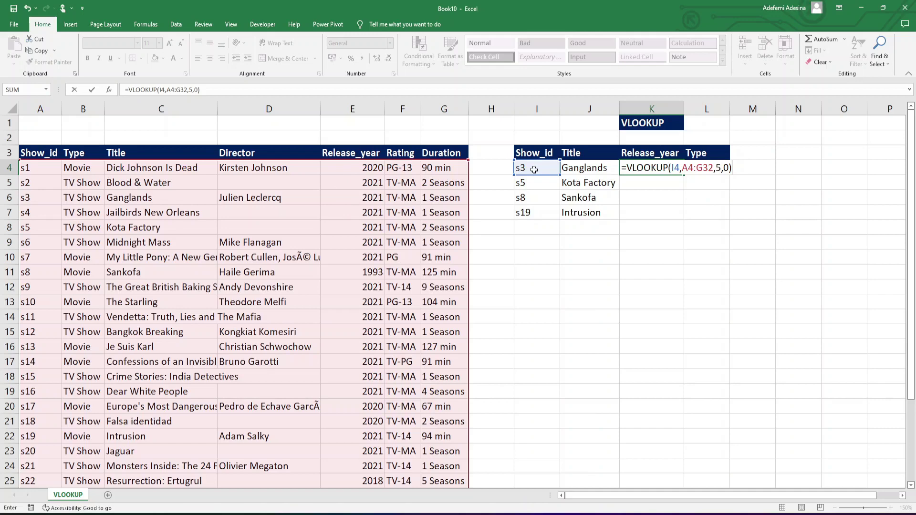
key("Return")
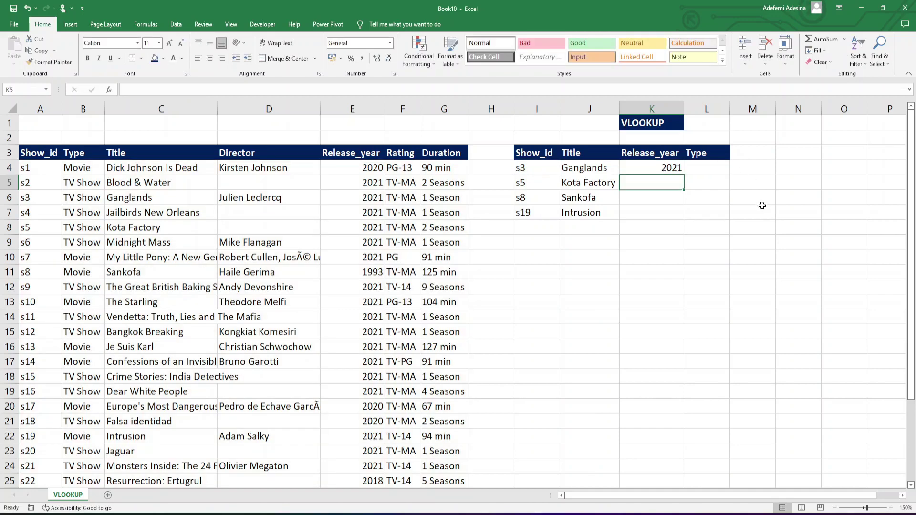
left_click(680, 168)
left_click_drag(684, 175, 685, 219)
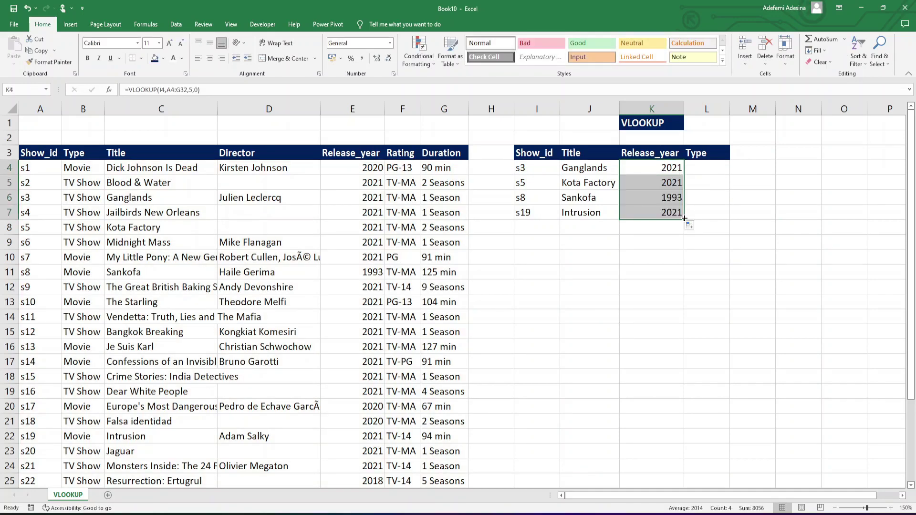
Step: Copy the VLOOKUP formula text from K4 into L4 with its references unchanged
left_click_drag(200, 89, 131, 90)
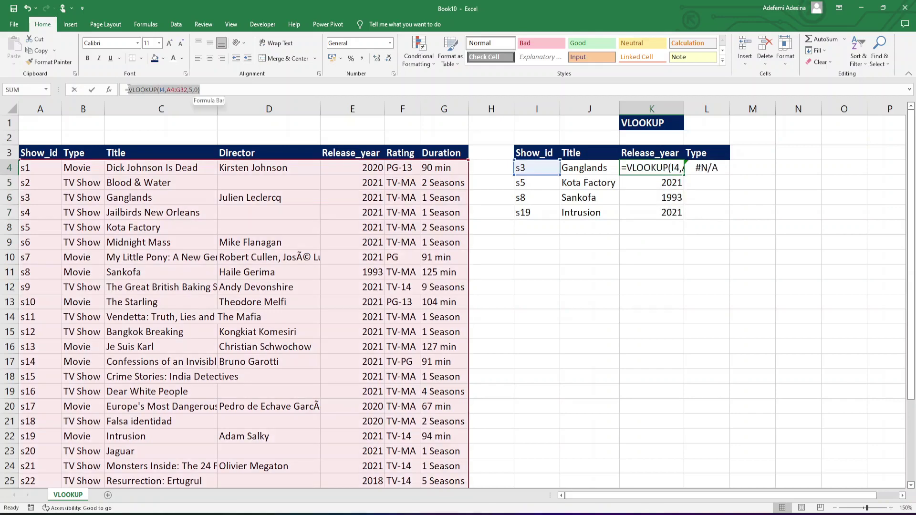
left_click(708, 168)
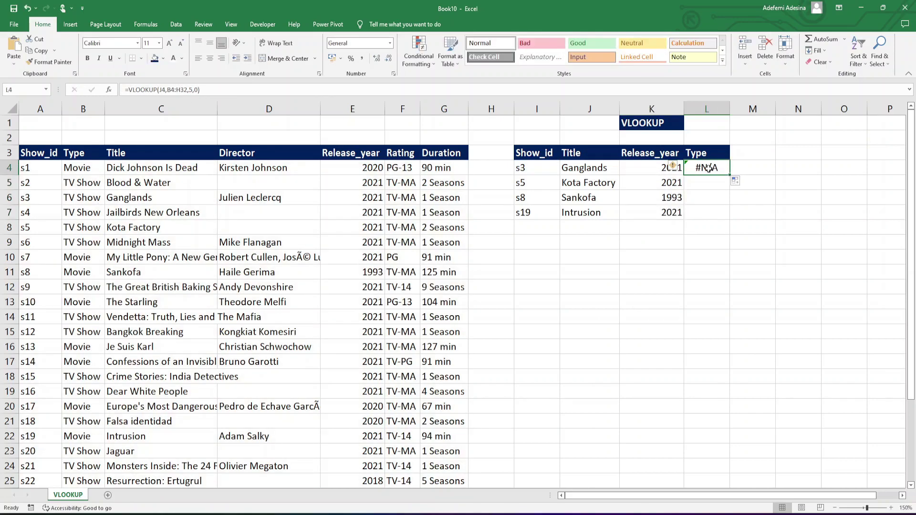
key("ctrl+v")
Step: Set the column index in L4's VLOOKUP to 2 and fill the formula down through L7
double_click(717, 168)
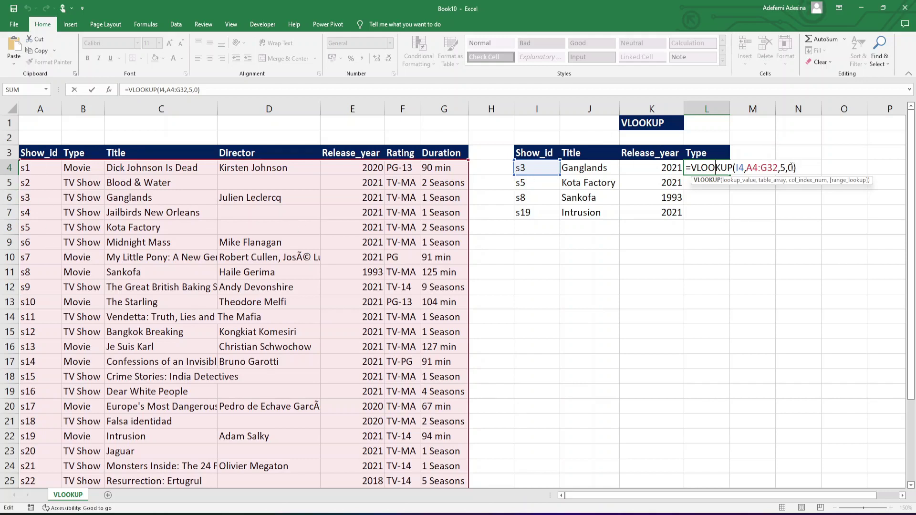
left_click(786, 168)
key("BackSpace")
type("2")
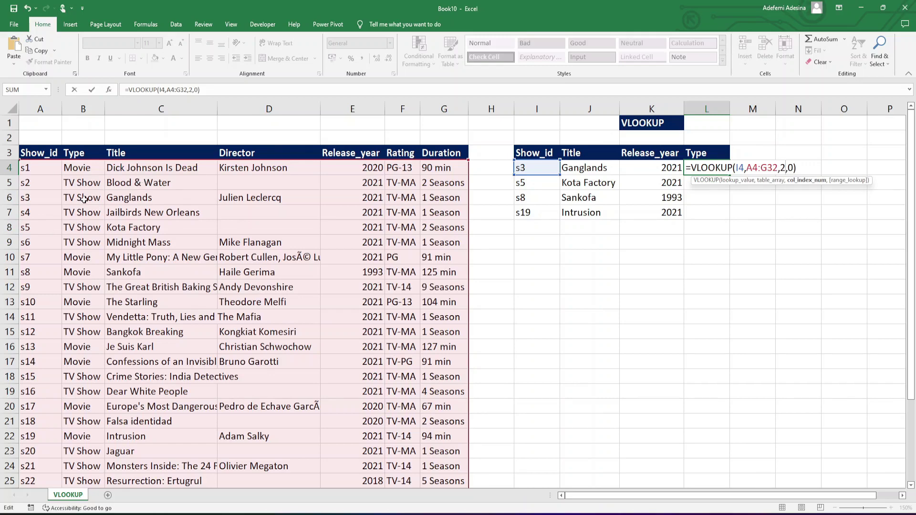
key("Return")
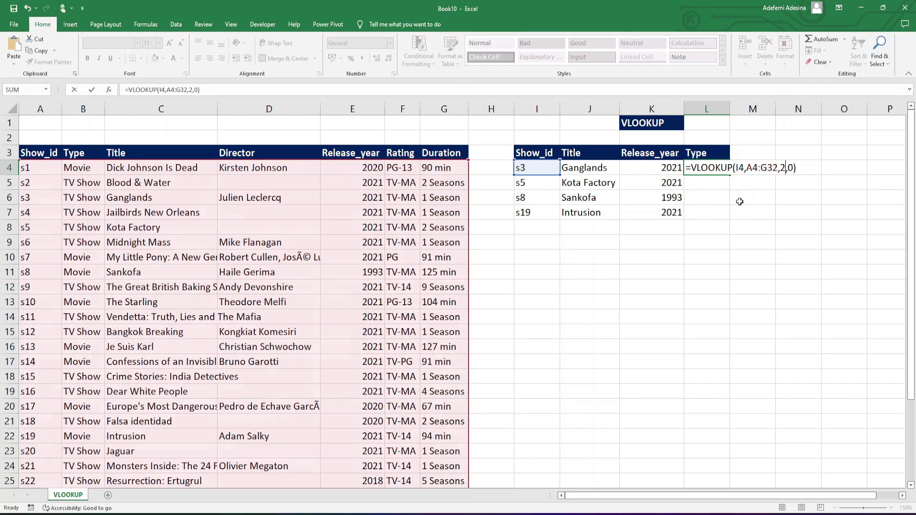
left_click(696, 171)
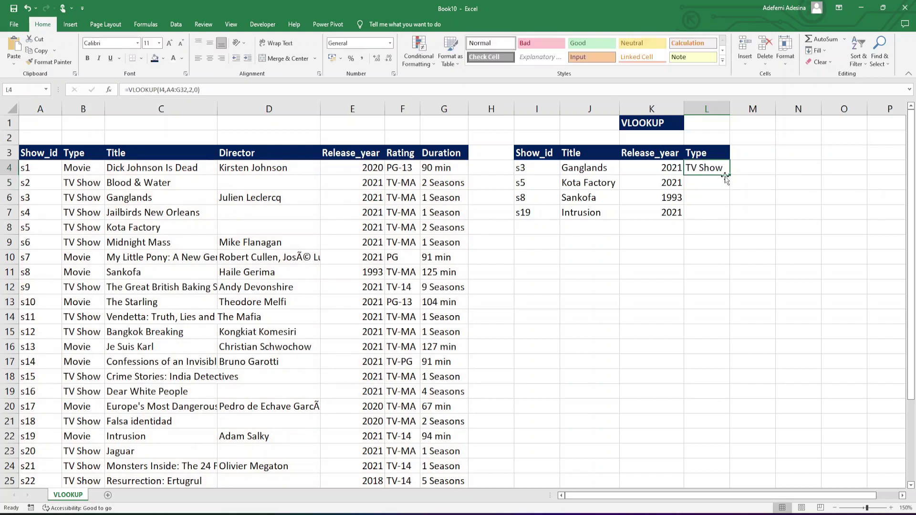
left_click_drag(732, 177, 727, 226)
Step: Check the looked-up Type and Release_year for s5 (Kota Factory) against its row in the source data
left_click(720, 183)
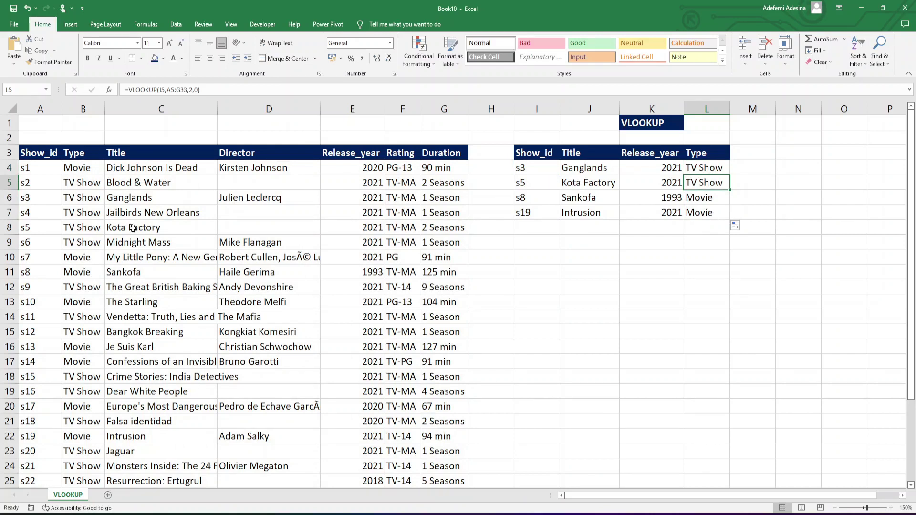
left_click(42, 226)
left_click(204, 223)
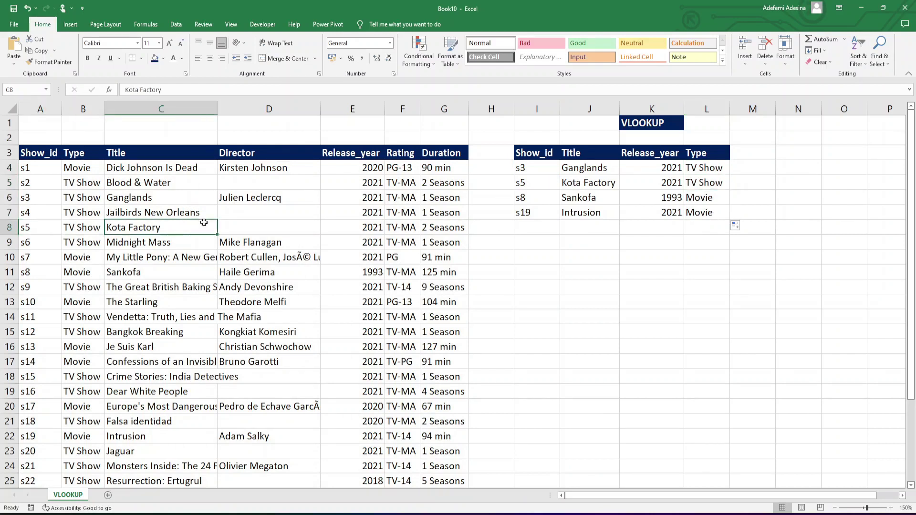
left_click(78, 229)
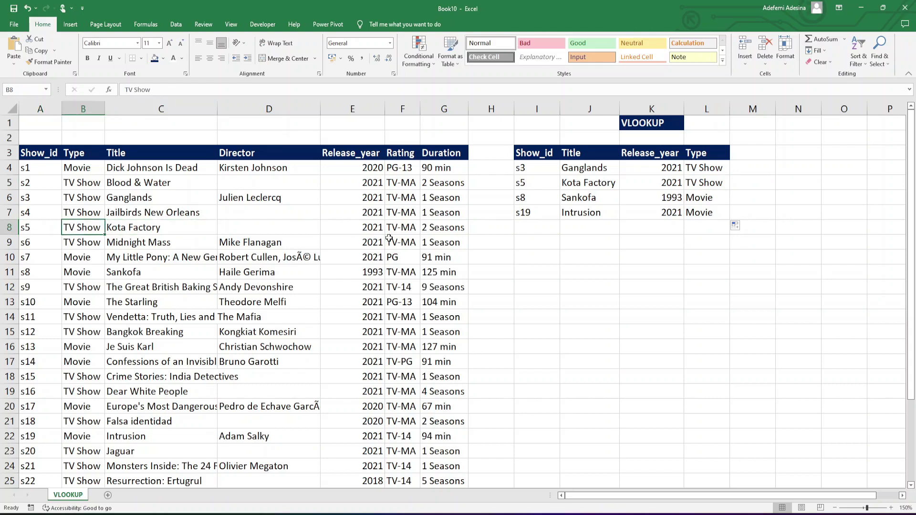
left_click(373, 234)
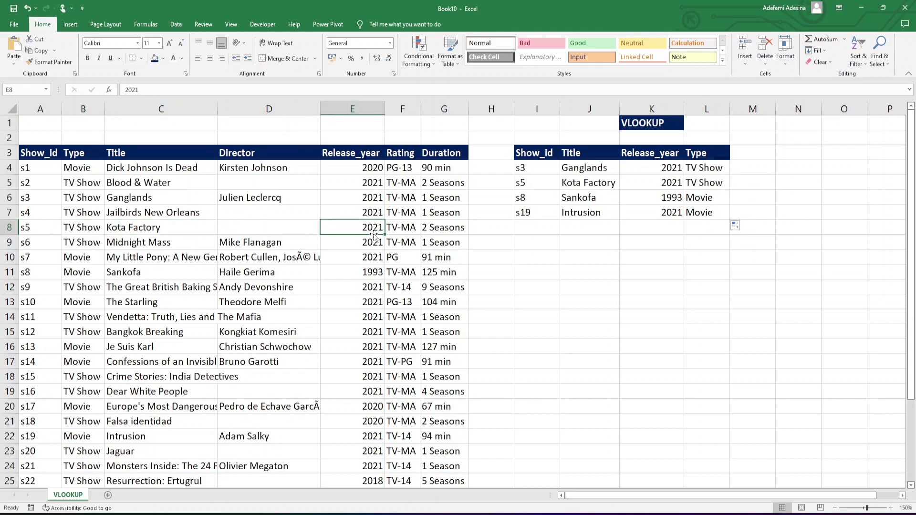
left_click(670, 186)
Step: Compare the Release_year and Type results for s8 (Sankofa) with the matching source row
left_click(531, 200)
left_click(580, 201)
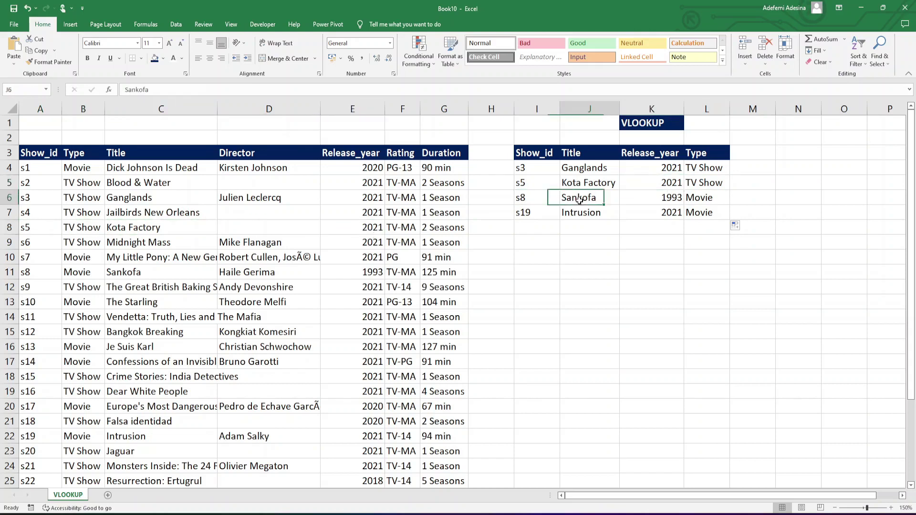
left_click(36, 273)
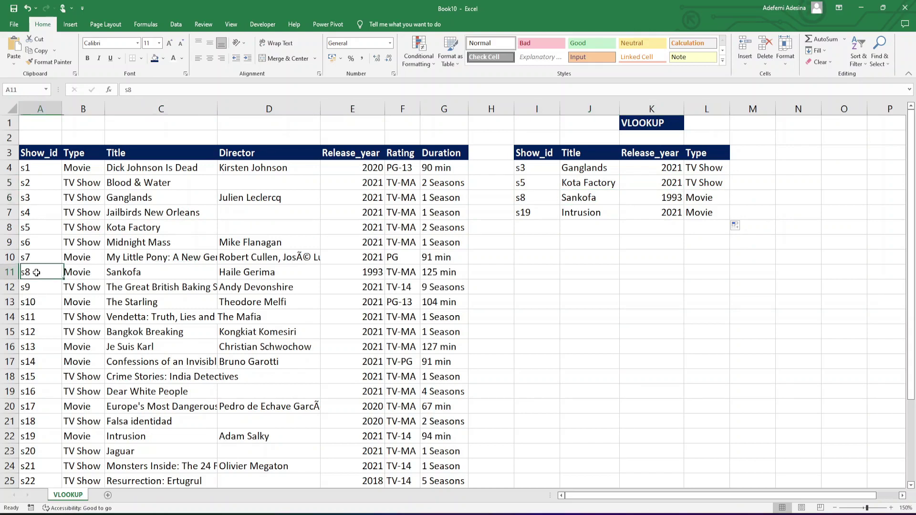
left_click(121, 274)
left_click(360, 276)
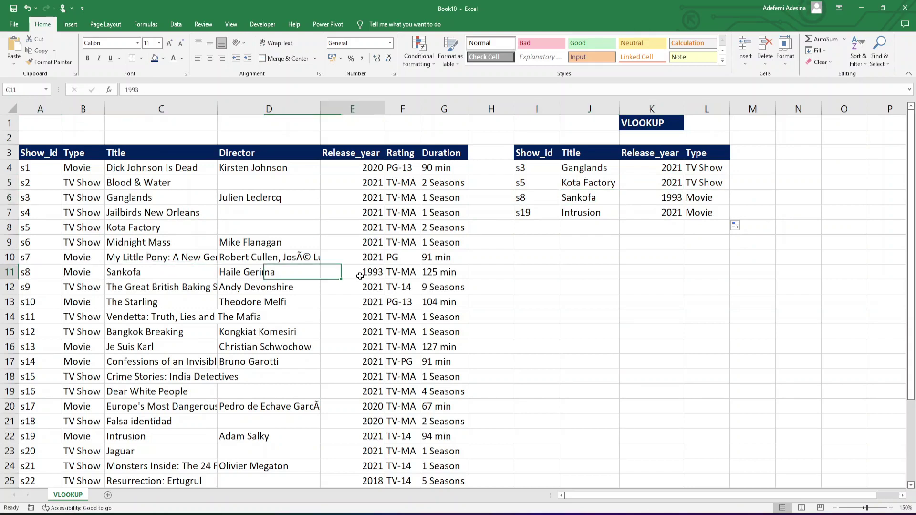
left_click(650, 197)
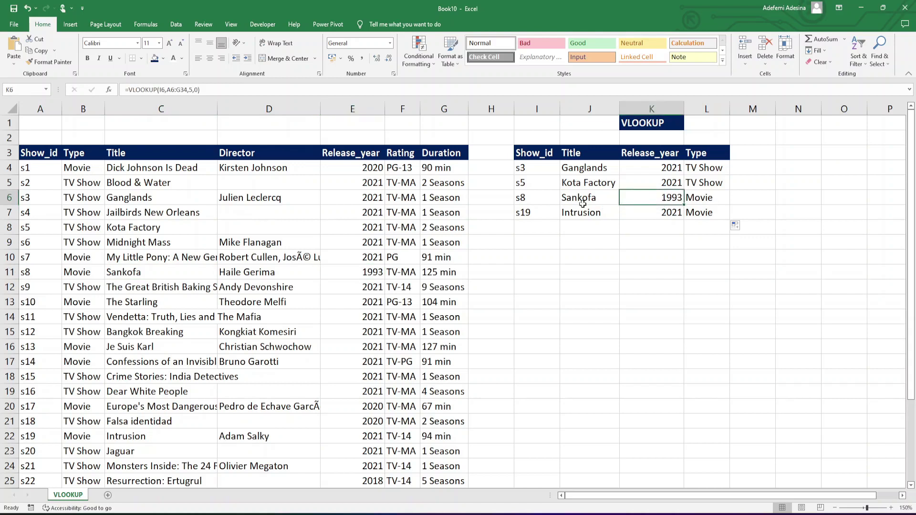
left_click(93, 274)
left_click(709, 200)
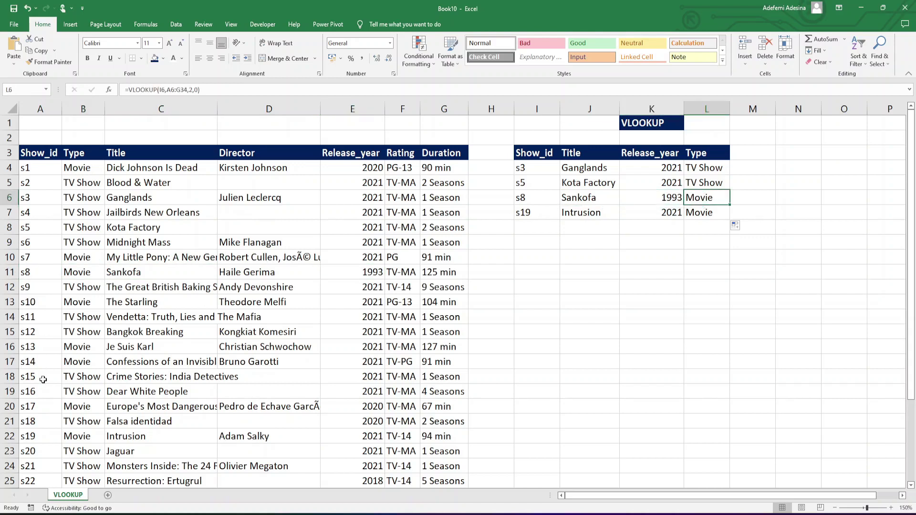
Step: Verify the s19 (Intrusion) lookup by examining its source row's Type, Title and Release_year alongside the result in K7
left_click(38, 437)
left_click(93, 437)
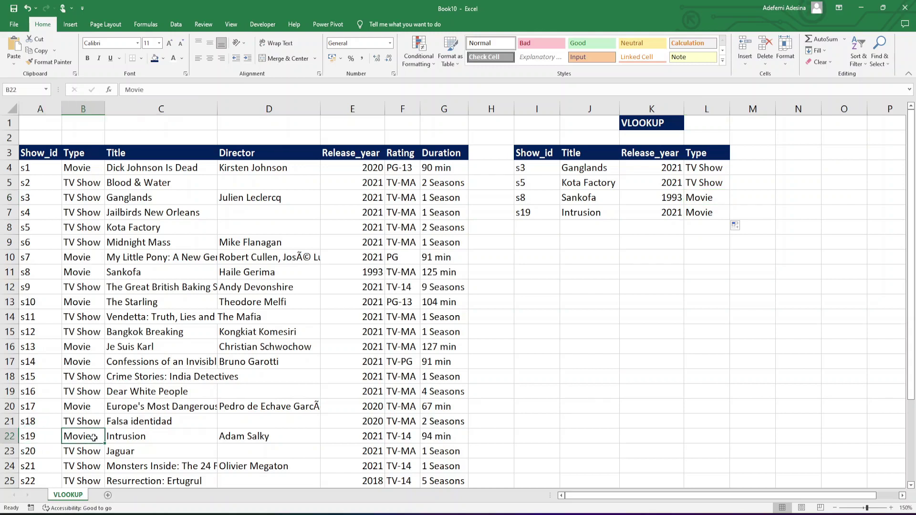
left_click(138, 438)
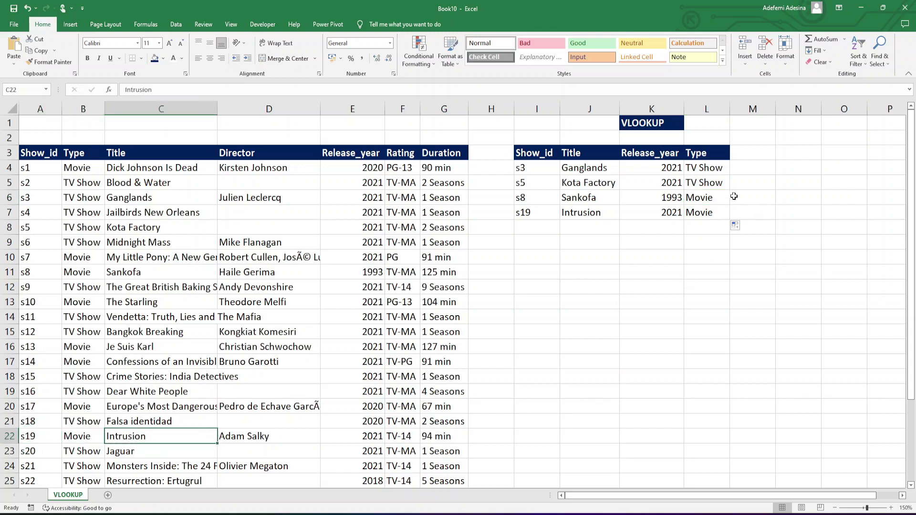
left_click(373, 433)
left_click(662, 214)
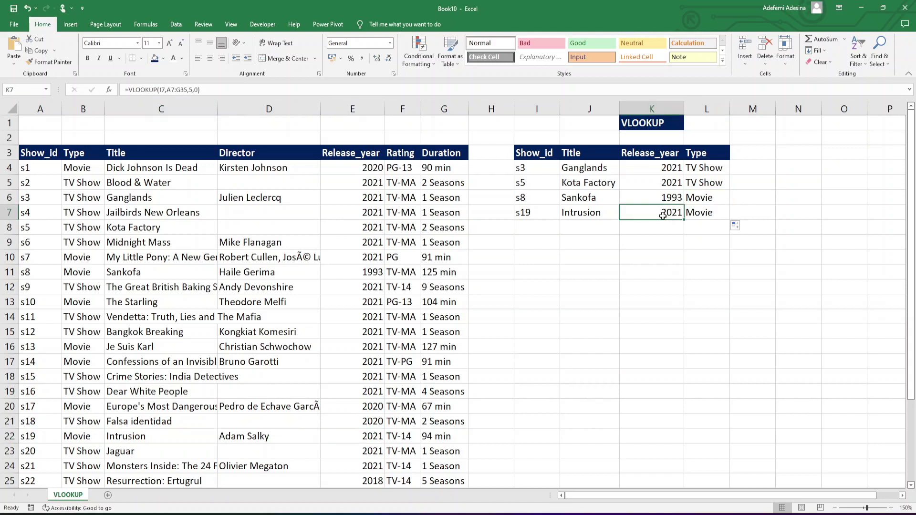